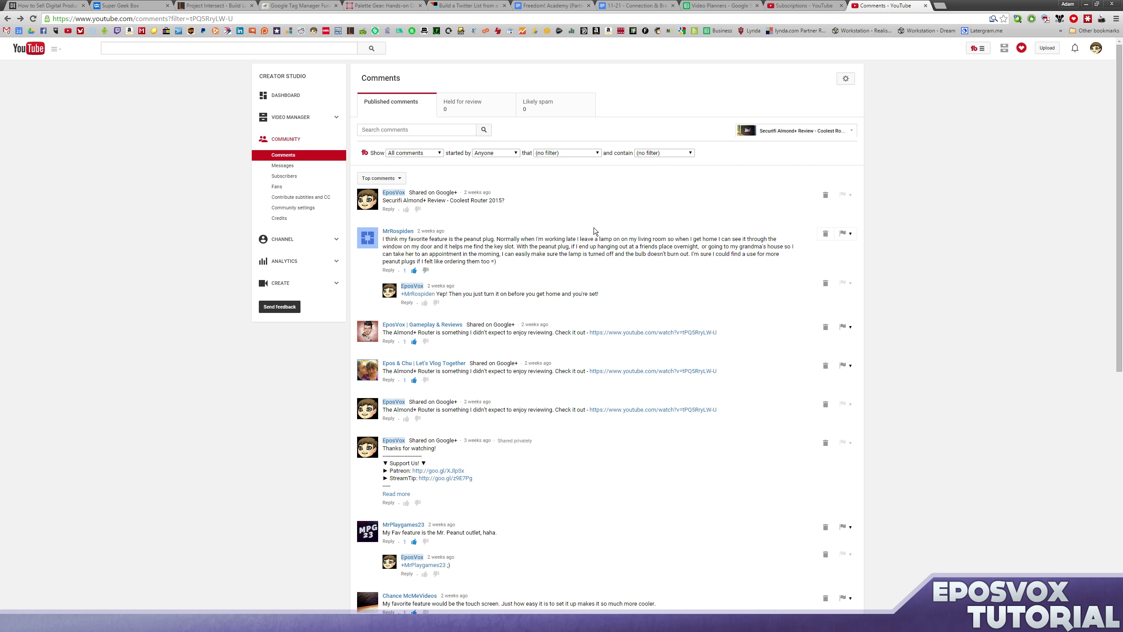
pyautogui.scroll(-3, 593, 227)
pyautogui.scroll(-3, 594, 227)
pyautogui.scroll(5, 594, 227)
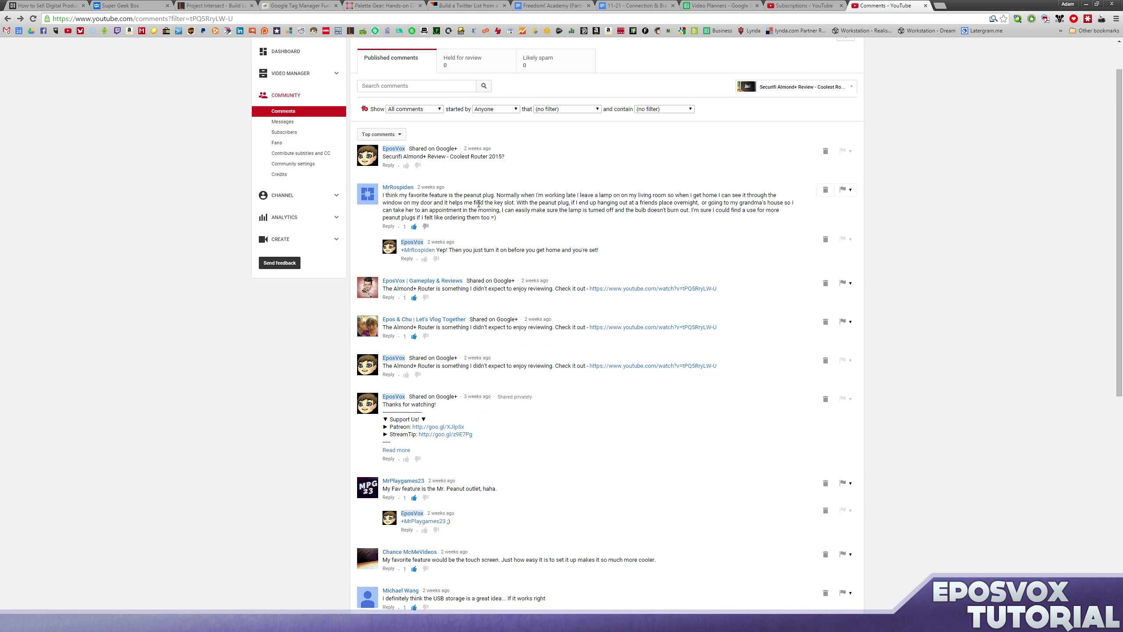
pyautogui.scroll(-3, 429, 242)
pyautogui.scroll(-2, 428, 242)
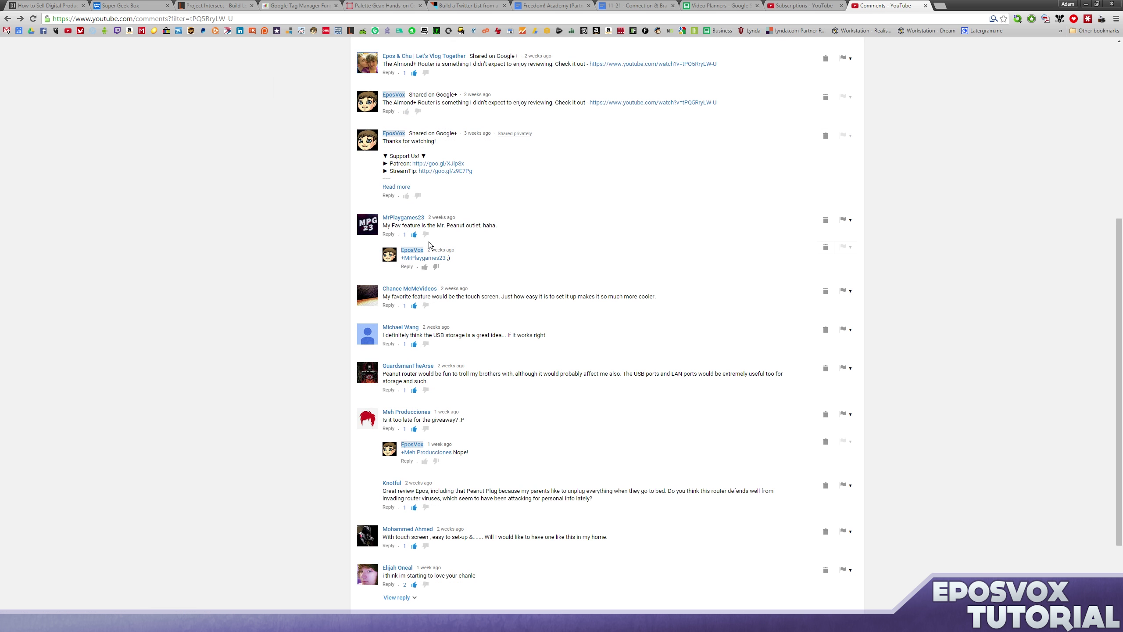
pyautogui.scroll(-2, 451, 265)
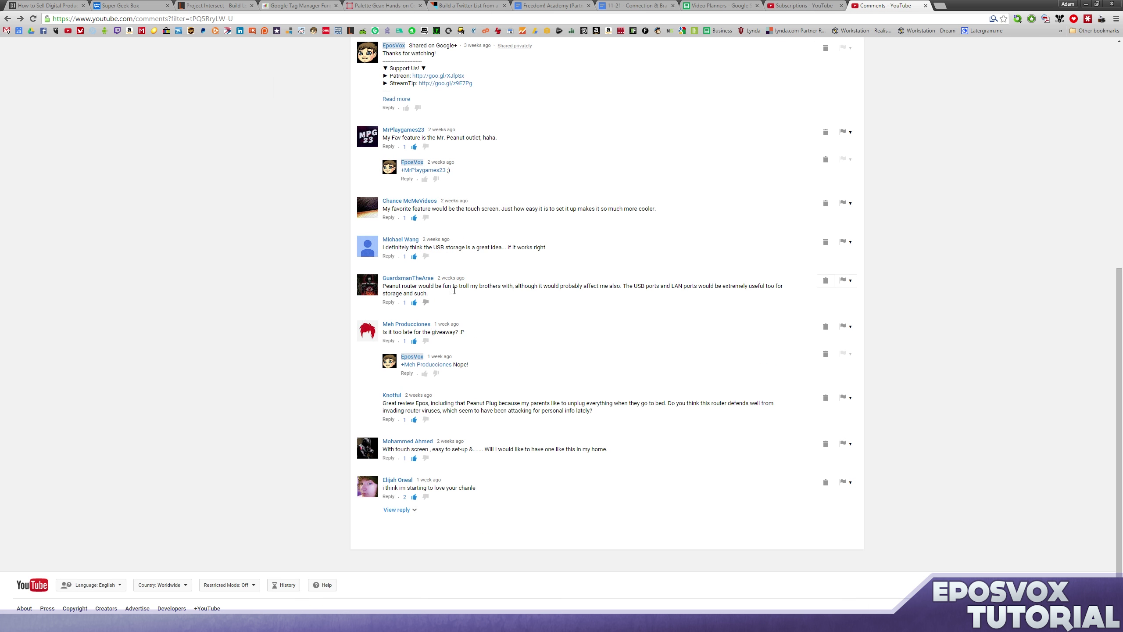
pyautogui.scroll(3, 430, 397)
pyautogui.scroll(8, 413, 542)
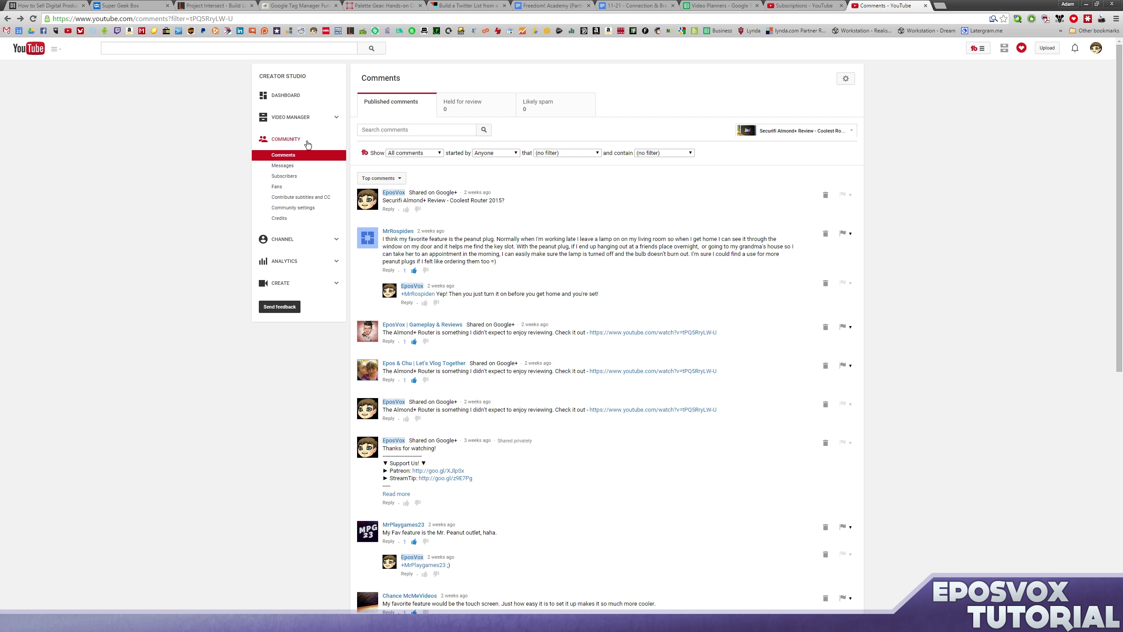
# From Video Manager, launch TubeBuddy's Pick A Winner on the Securifi Almond+ Review video
pyautogui.click(303, 115)
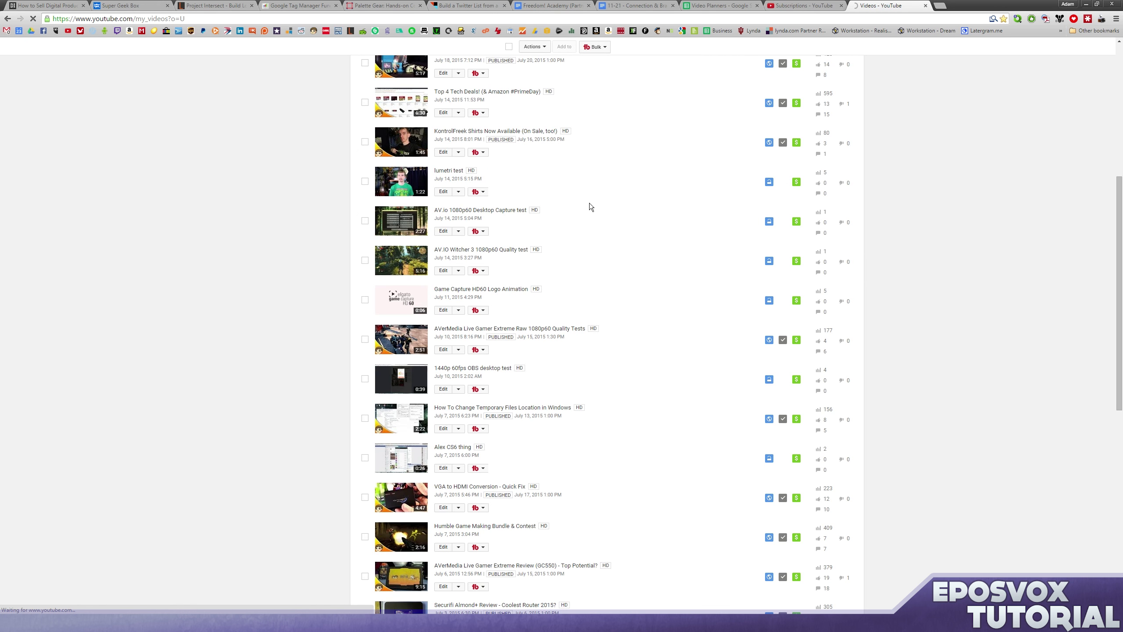
pyautogui.scroll(-3, 603, 335)
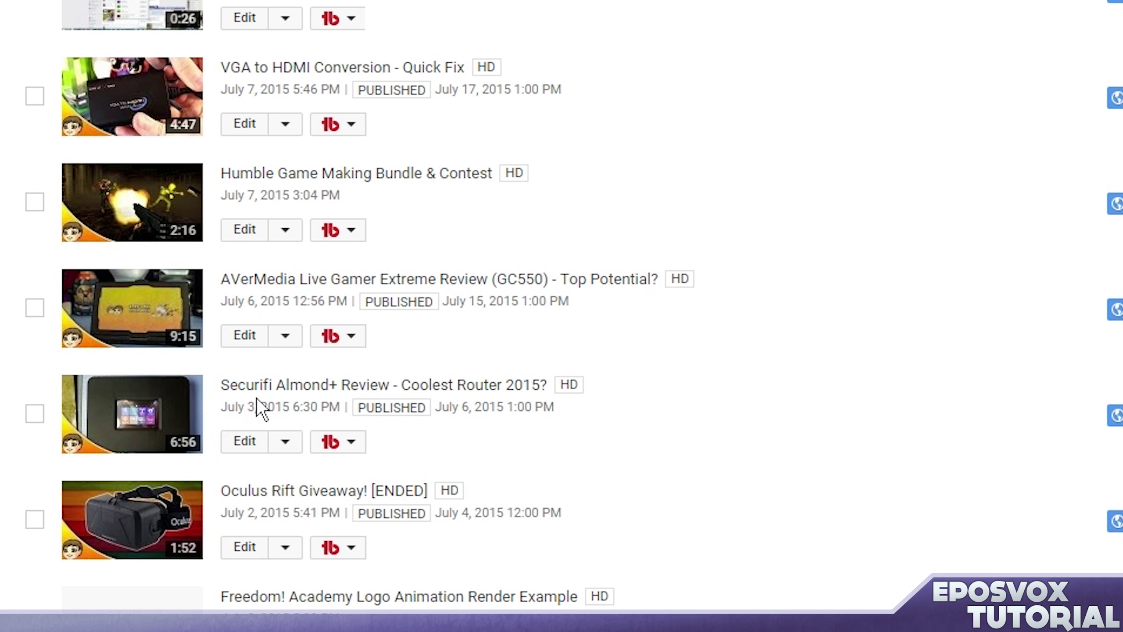
pyautogui.click(354, 442)
pyautogui.scroll(-3, 359, 446)
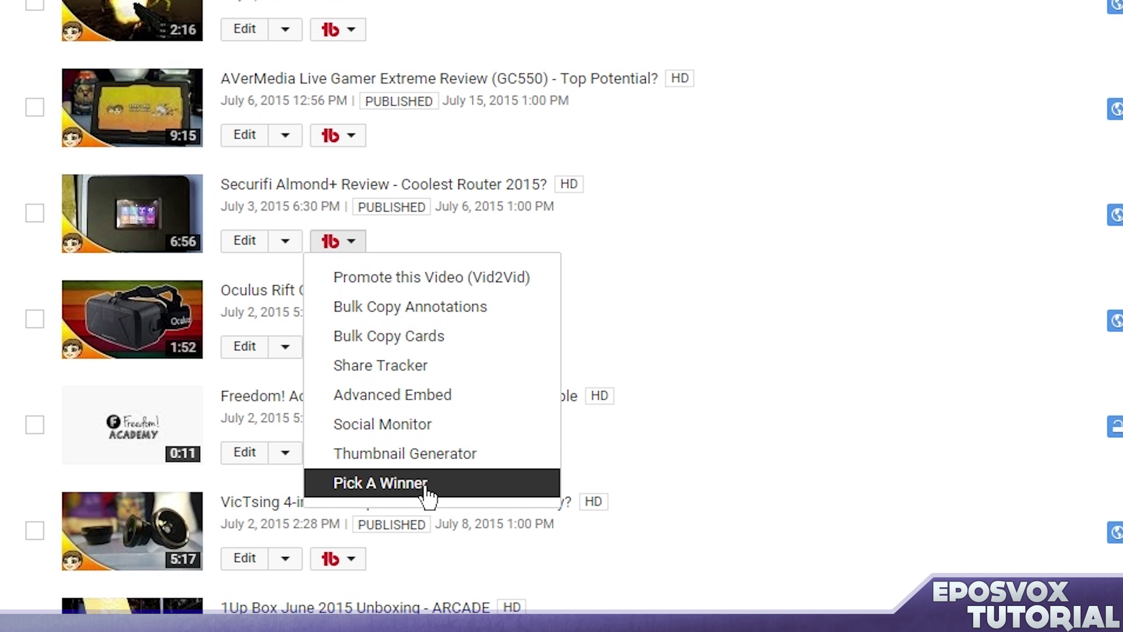
pyautogui.click(427, 488)
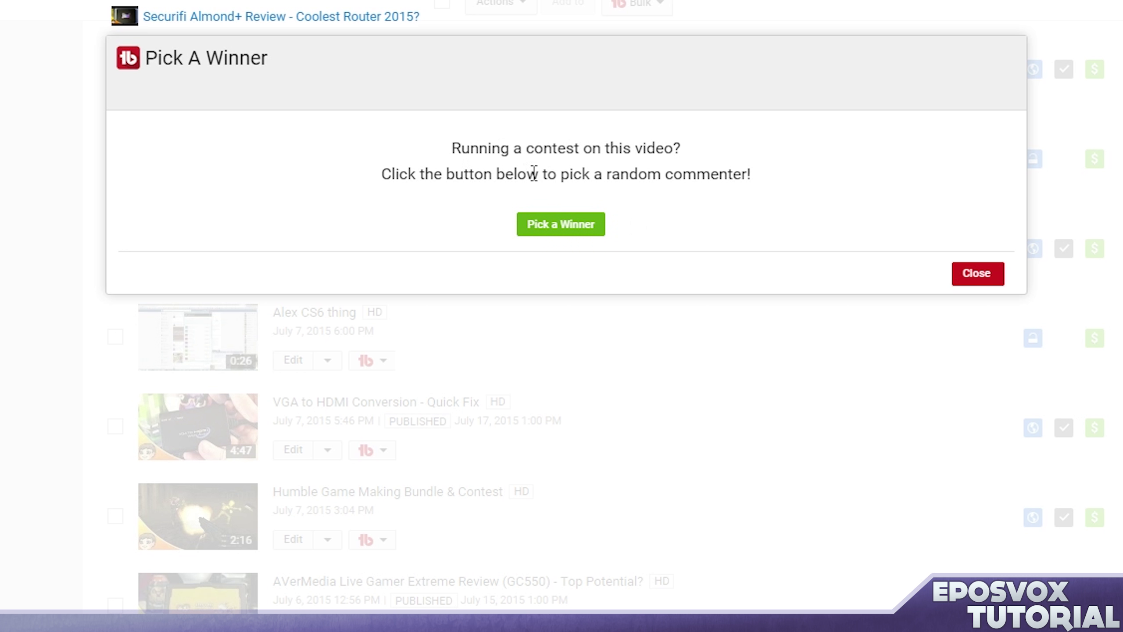
pyautogui.click(575, 224)
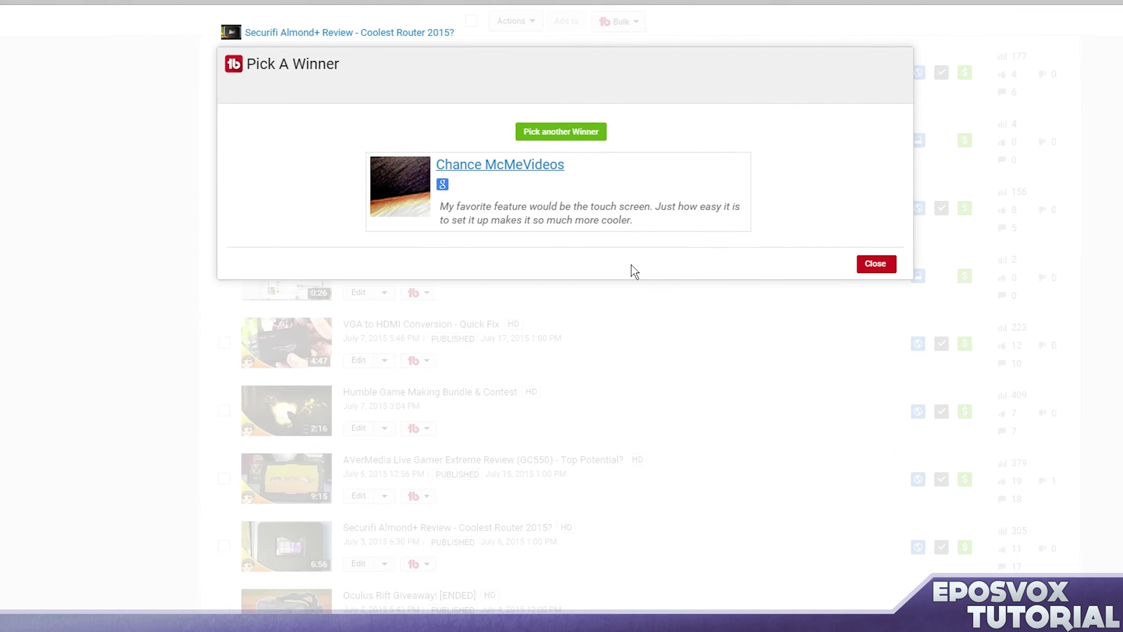
# Run Pick A Winner on the VGA to HDMI Conversion video and redraw, getting Knotful
pyautogui.click(976, 322)
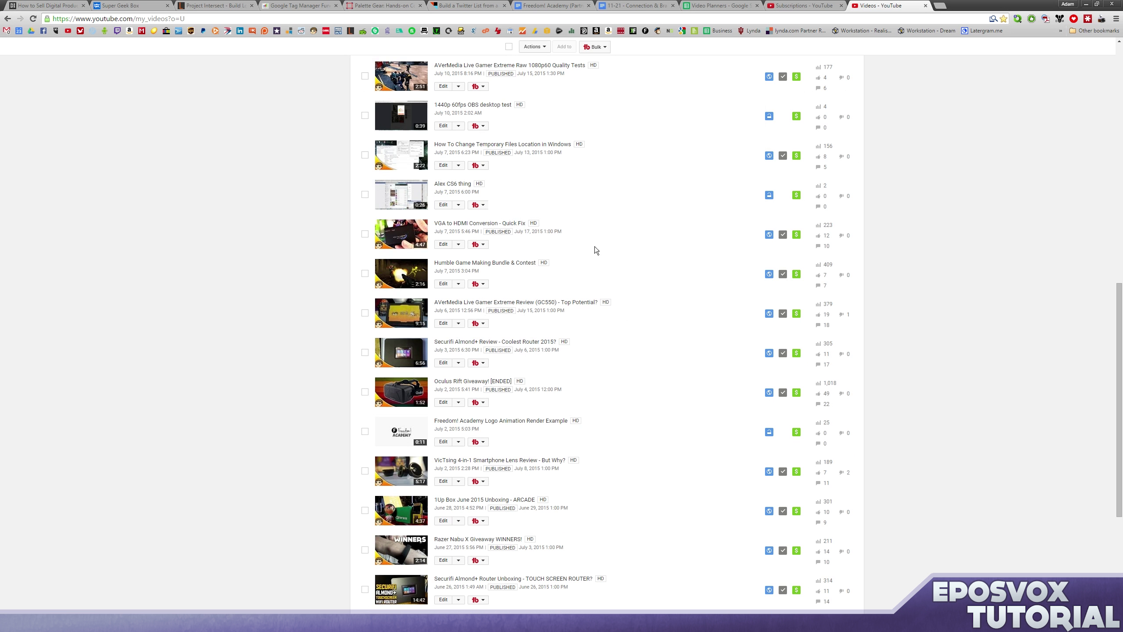
pyautogui.click(483, 244)
pyautogui.click(505, 334)
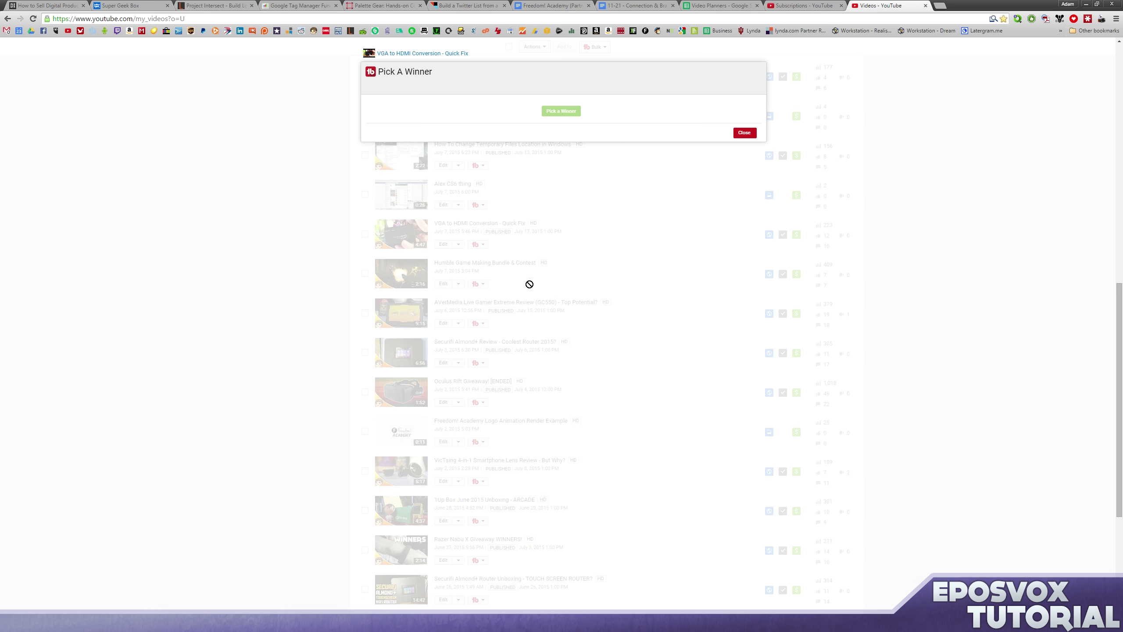
pyautogui.click(562, 111)
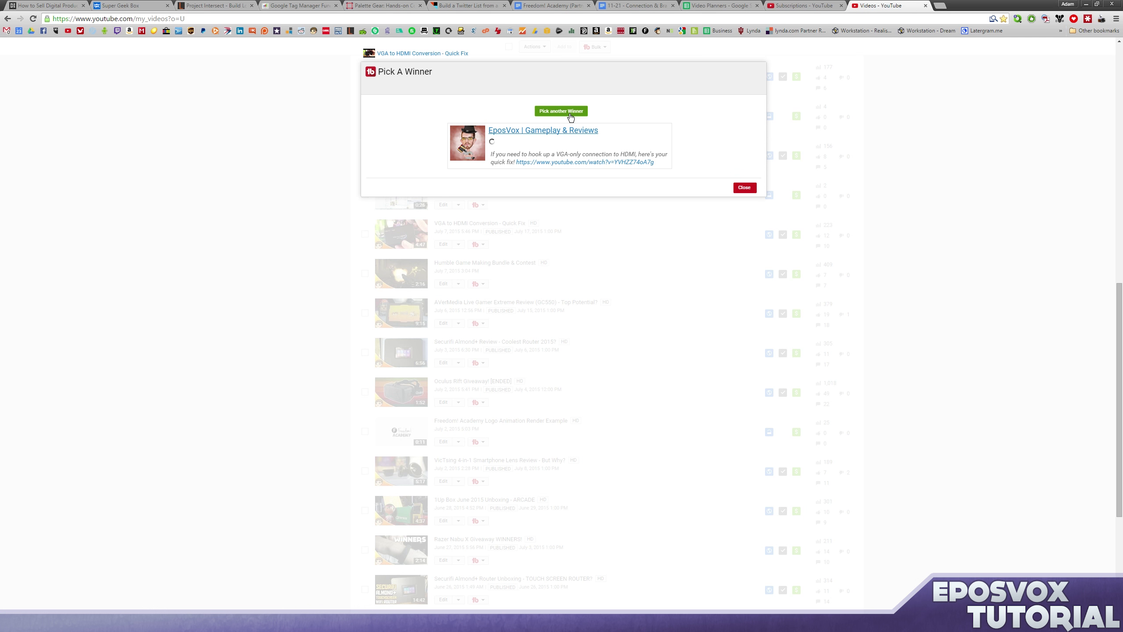
pyautogui.click(569, 113)
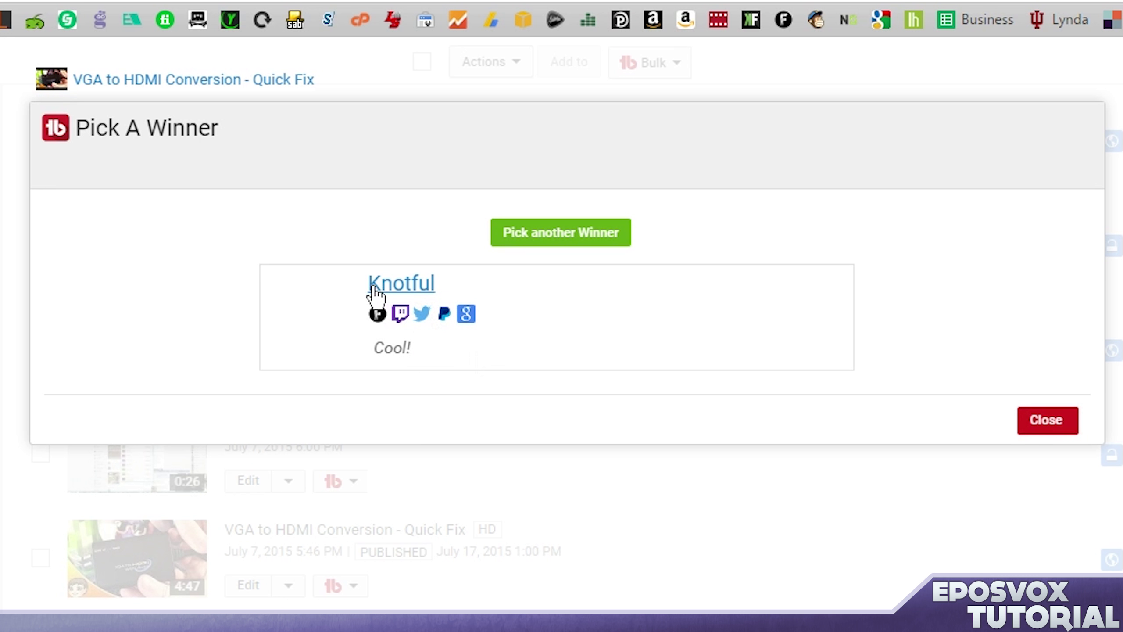
pyautogui.click(422, 314)
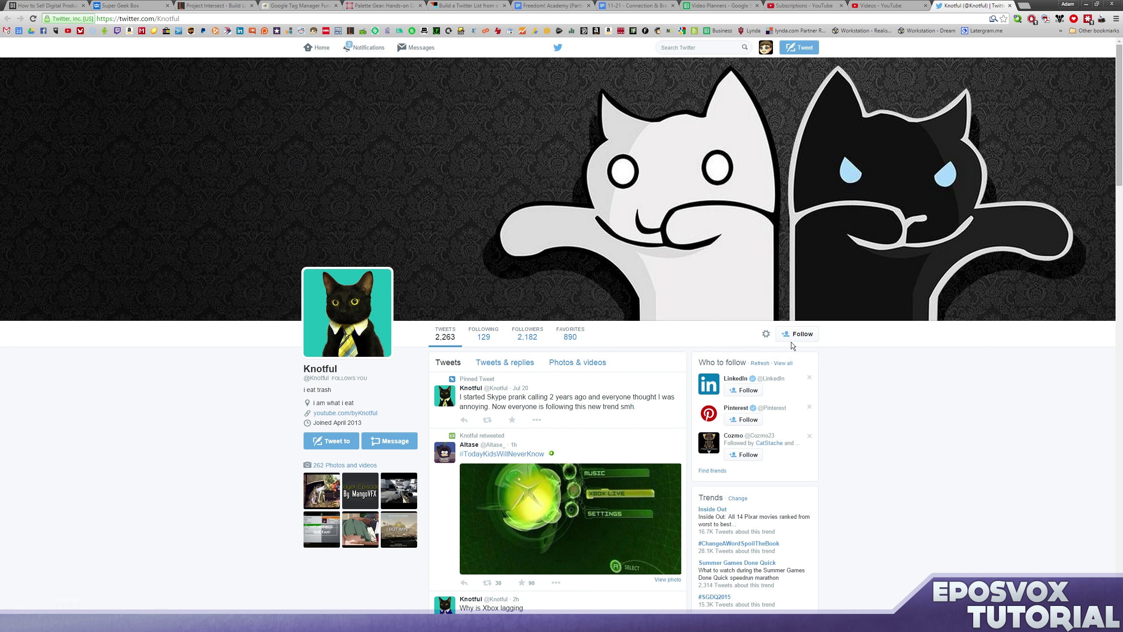
pyautogui.hotkey('ctrl', 'w')
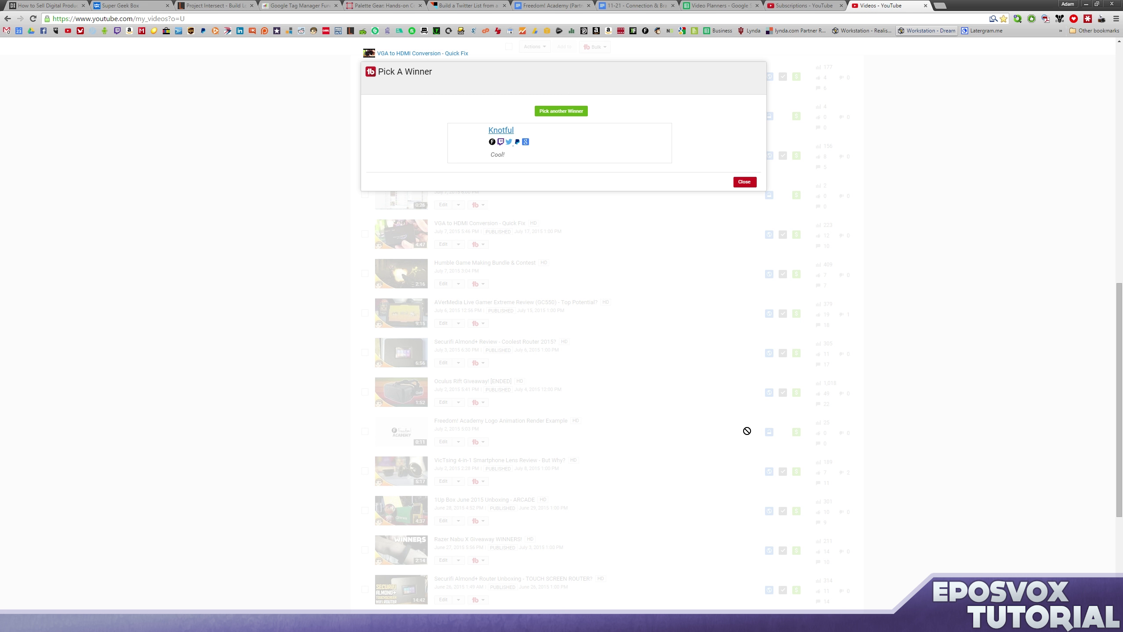